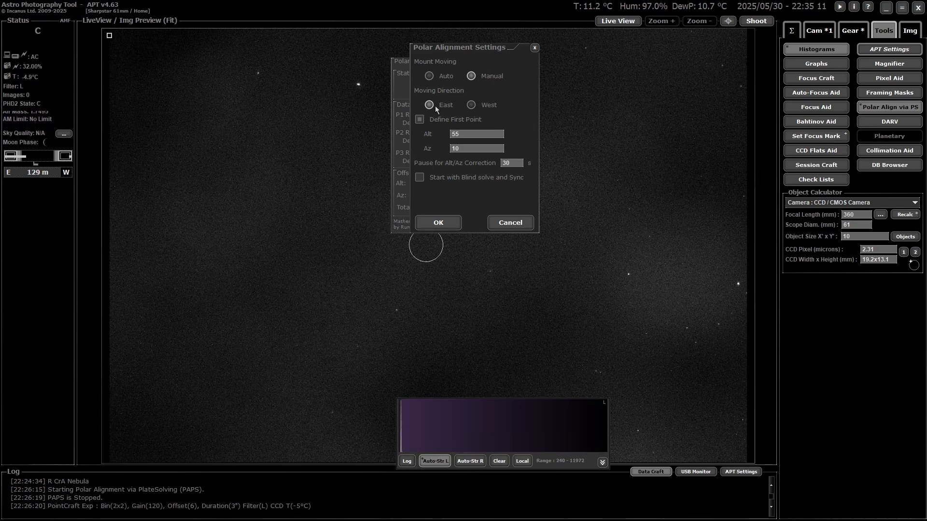
Step: Turn off the predefined first point in the polar alignment settings and apply them
left_click(444, 124)
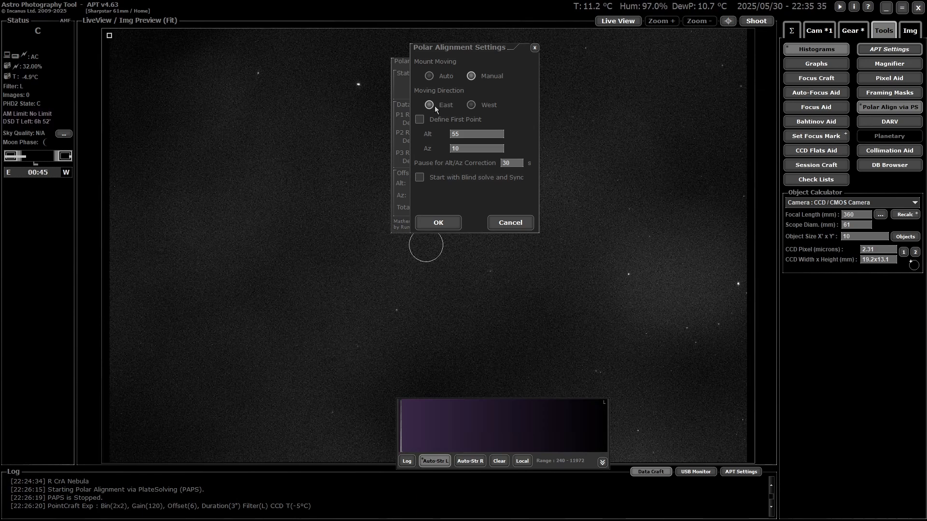
left_click(453, 223)
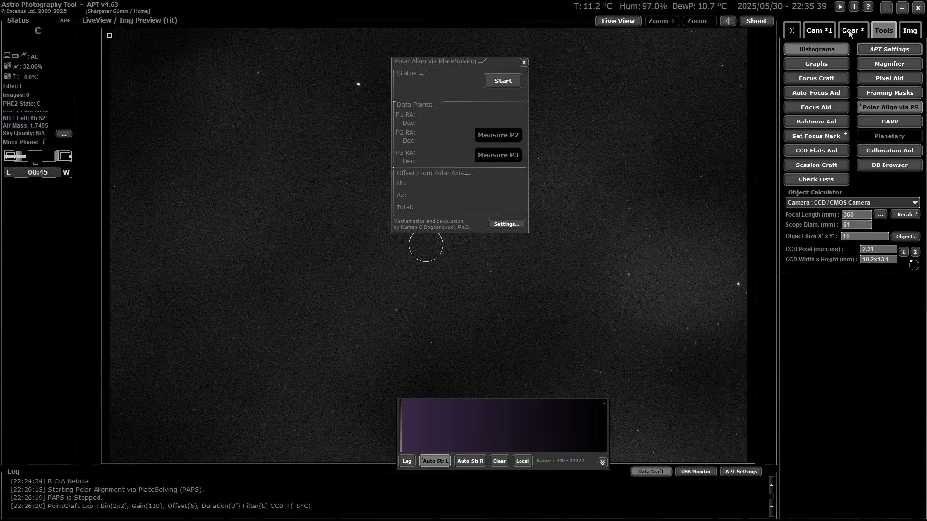
Step: Slew the mount to azimuth 10 and altitude 55 with Advanced GoTo, and start the plate-solving polar alignment
left_click(849, 31)
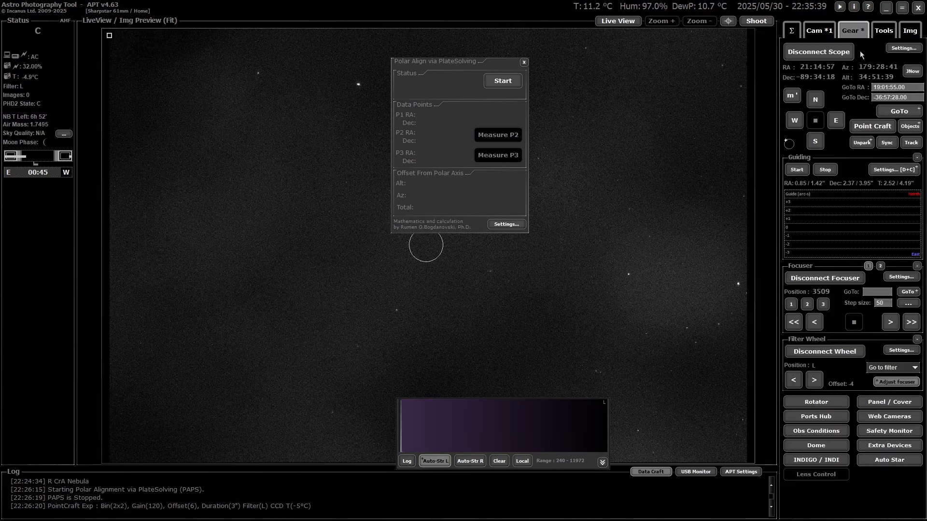
right_click(892, 113)
left_click(660, 59)
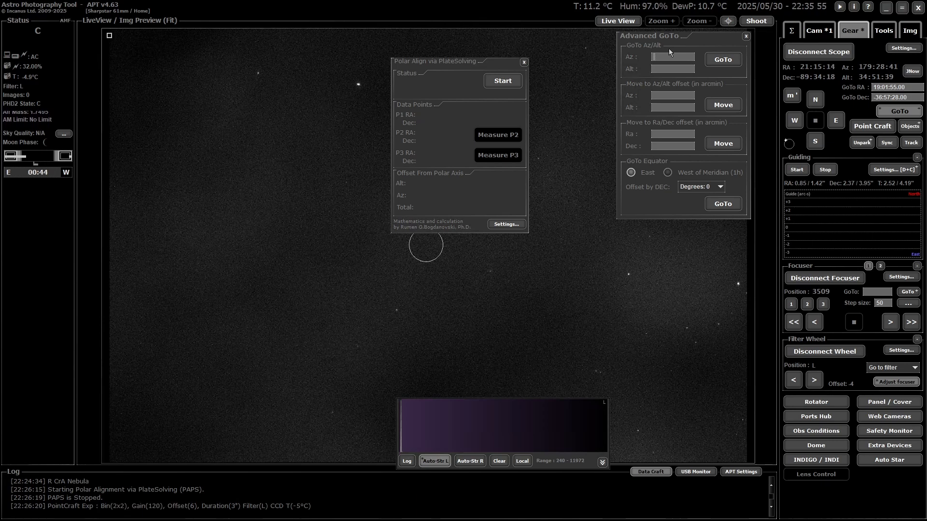
type("10")
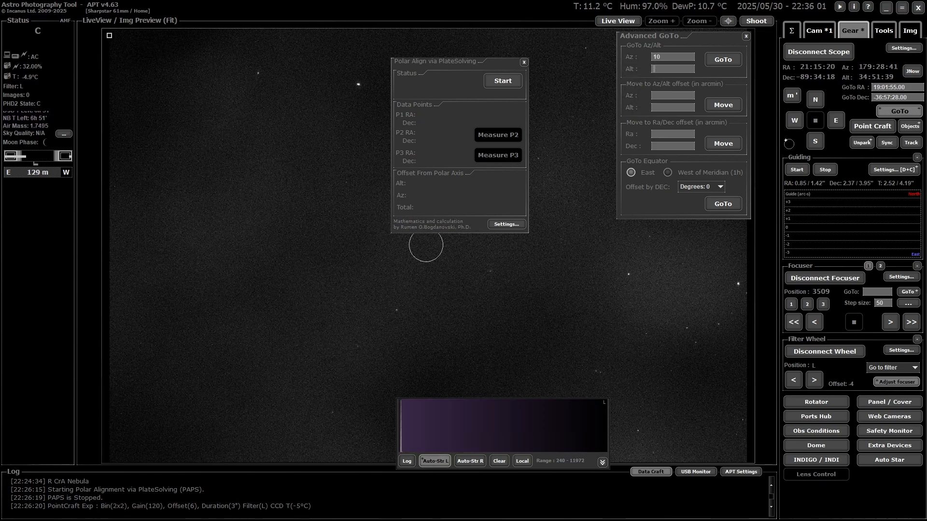
type("55")
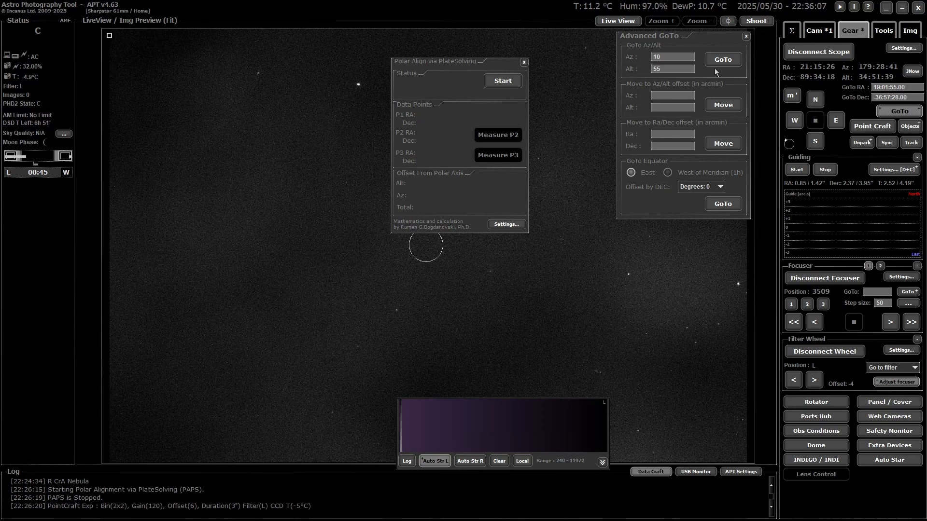
left_click(716, 70)
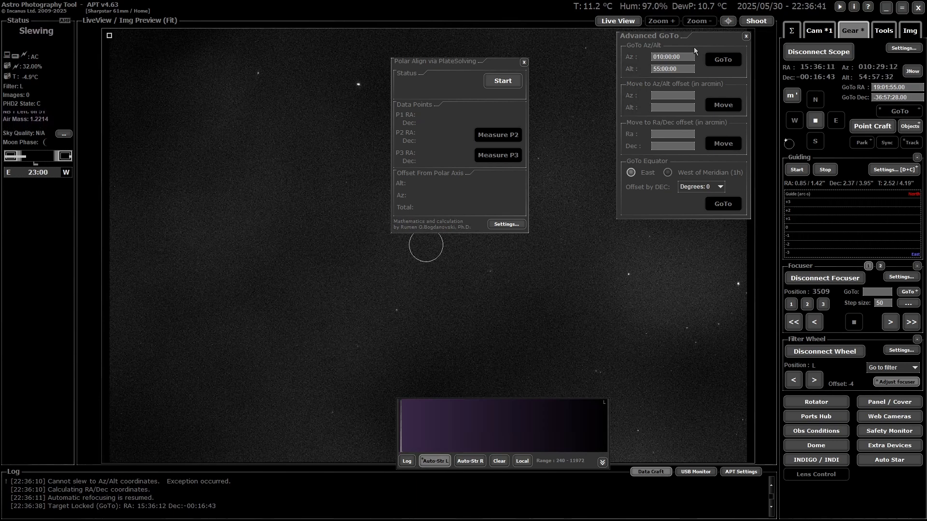
left_click(746, 37)
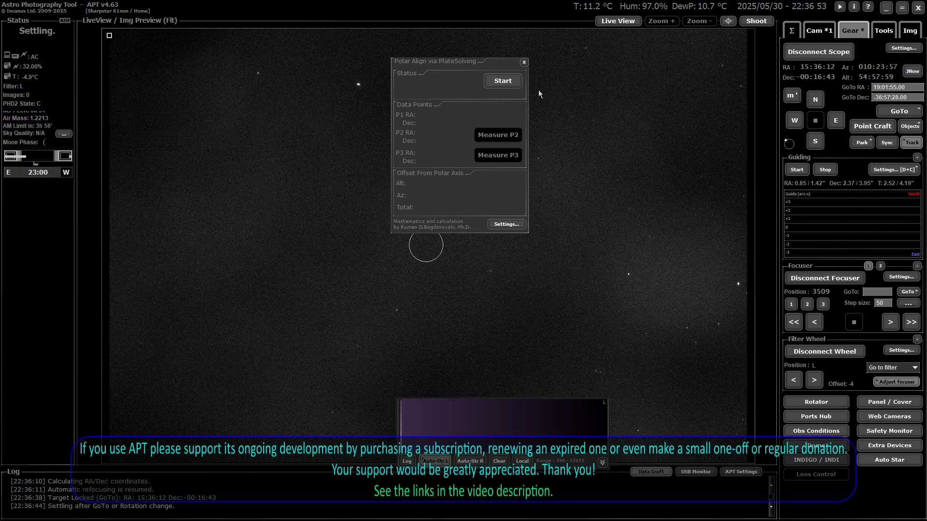
left_click(508, 83)
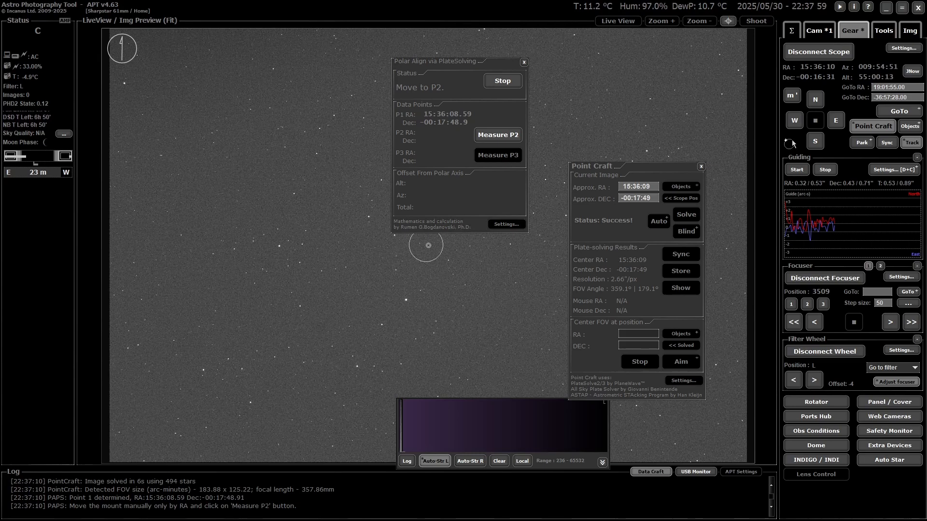
Step: Try to move the mount east for the second alignment point using APT's own scope controls
left_click(836, 122)
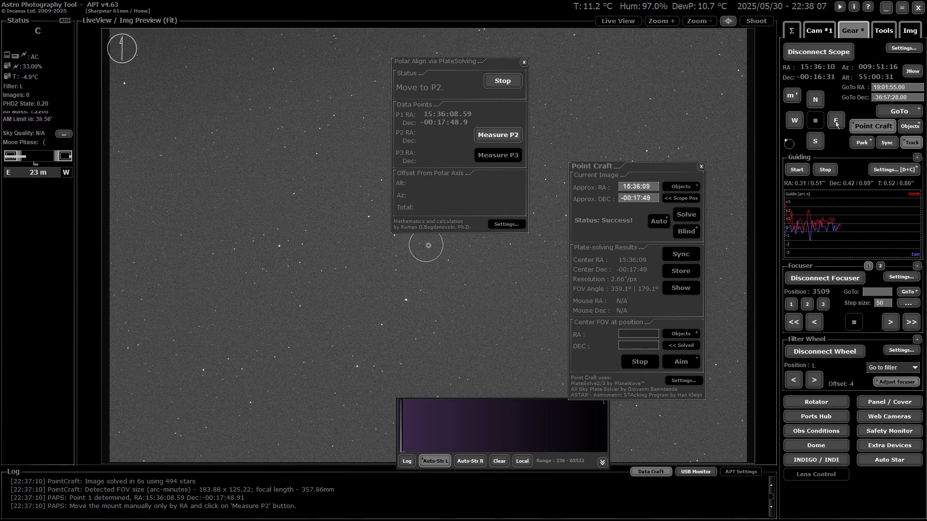
left_click(836, 125)
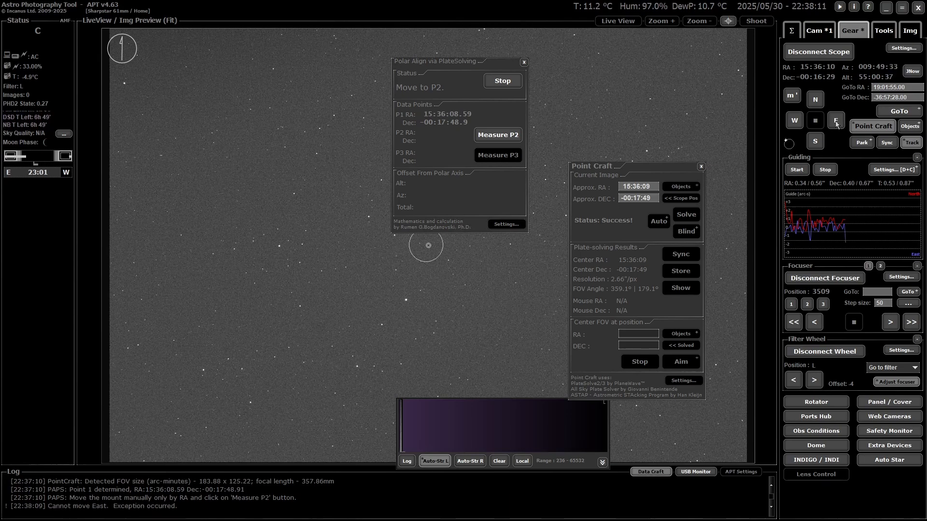
left_click(836, 124)
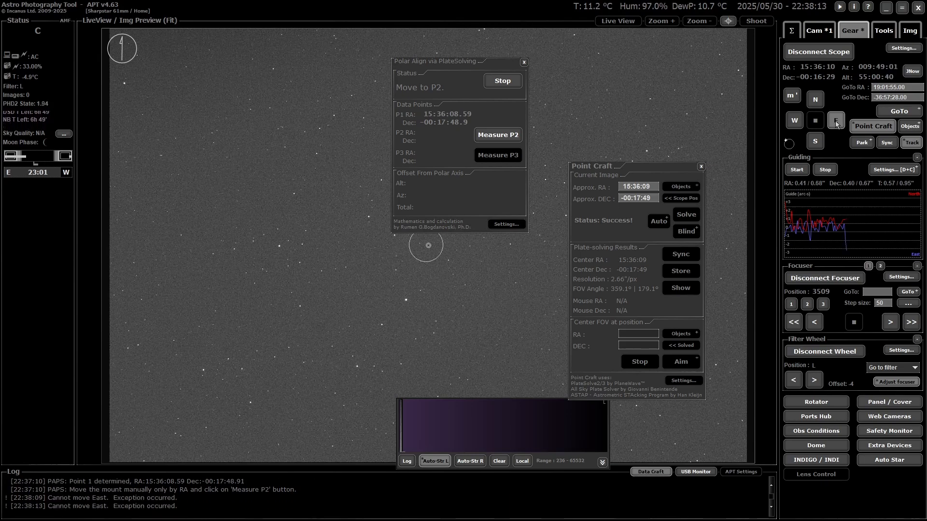
left_click(836, 124)
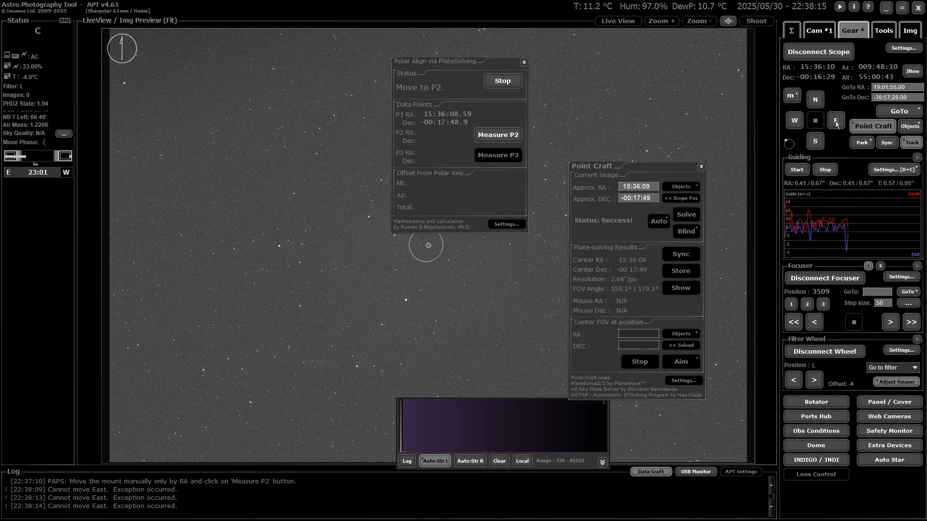
left_click(839, 121)
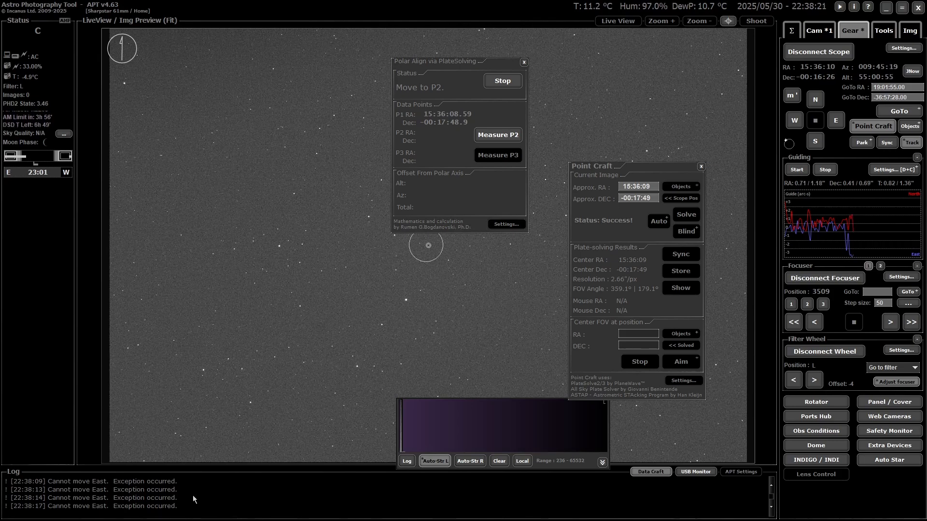
Step: Switch to EQMOD, set the slew rate preset to 4 and slew the mount east in right ascension only
mouse_move(193, 520)
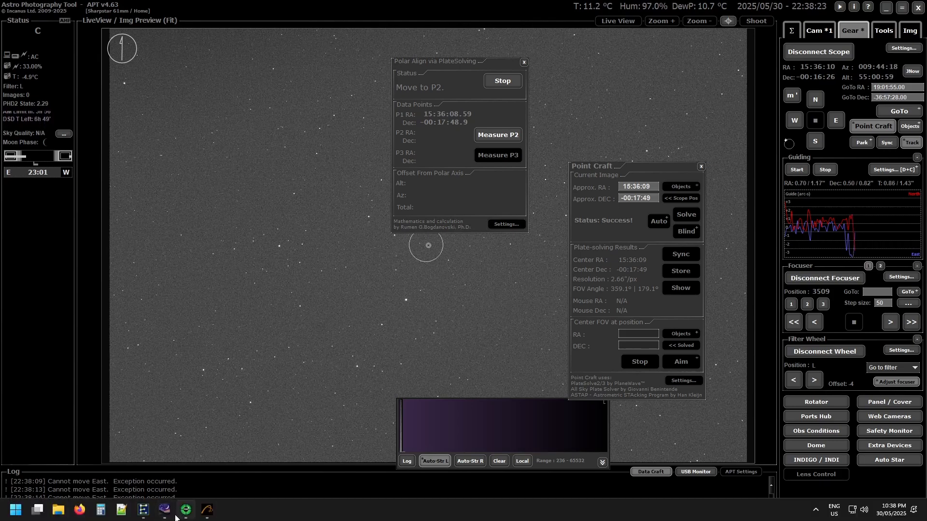
left_click(144, 510)
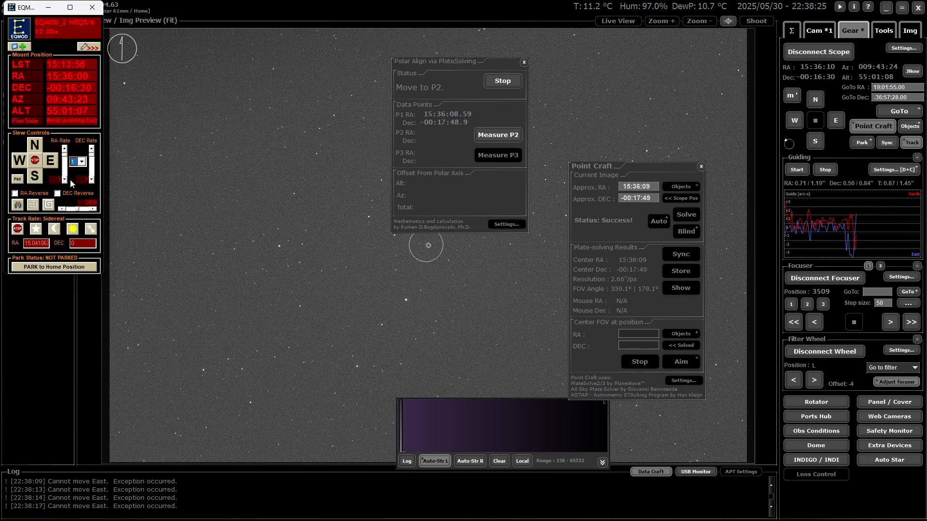
left_click(82, 163)
left_click(77, 192)
left_click(51, 161)
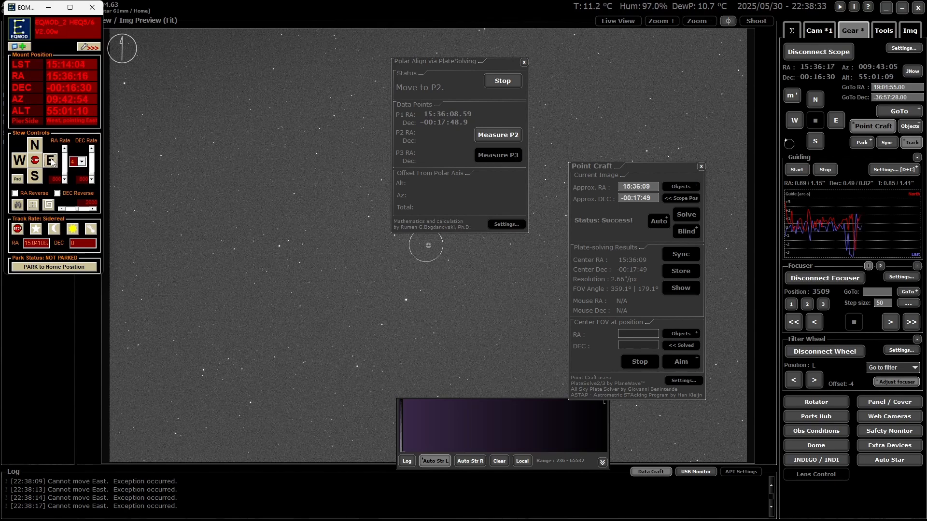
left_click(51, 162)
left_click(51, 162)
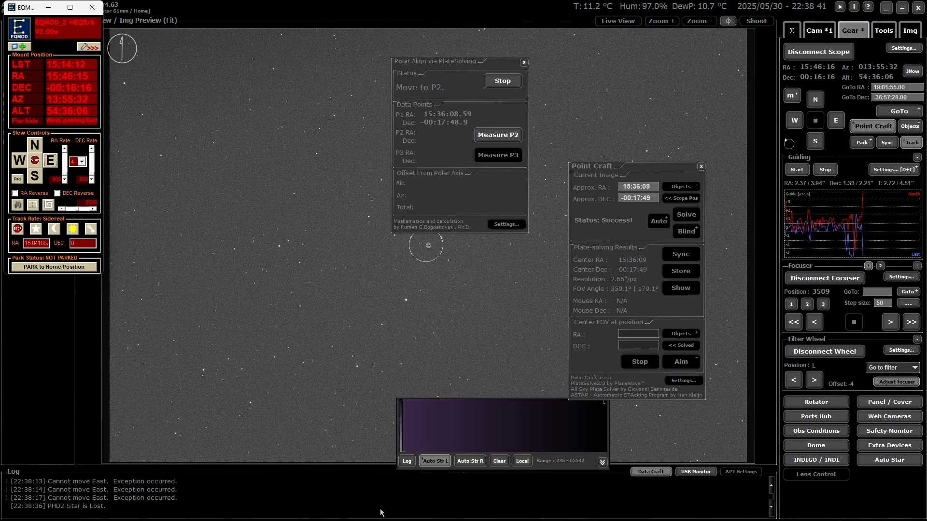
Step: With PHD2 guiding stopped, slew the mount farther east to about RA 16:37 and measure alignment point P2
left_click(826, 170)
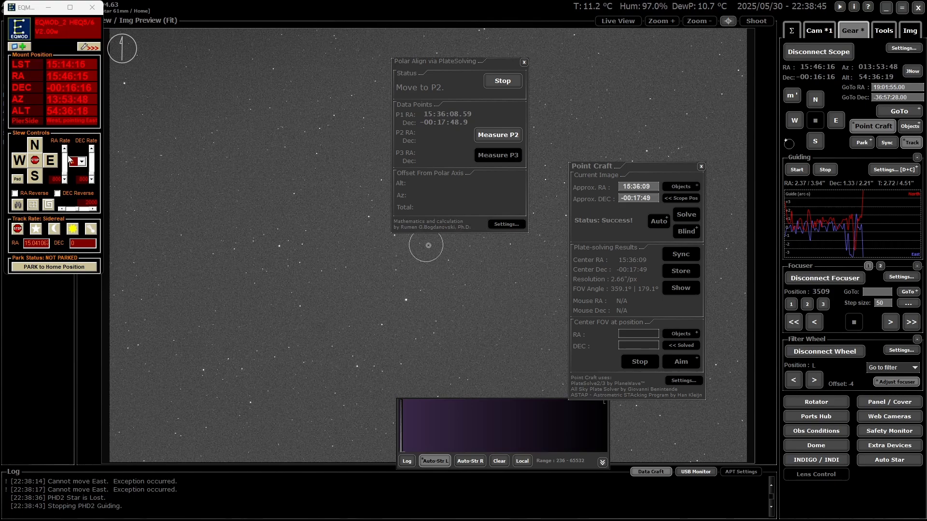
left_click(56, 163)
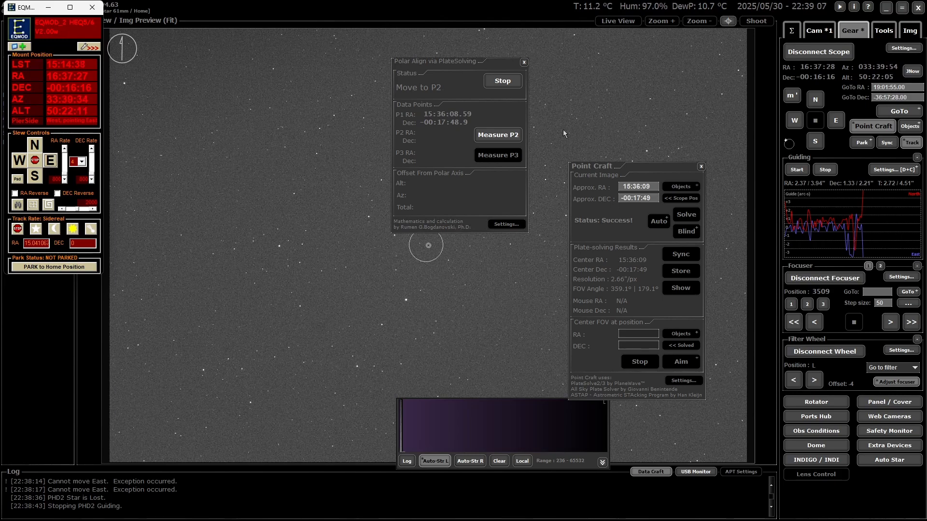
left_click(505, 136)
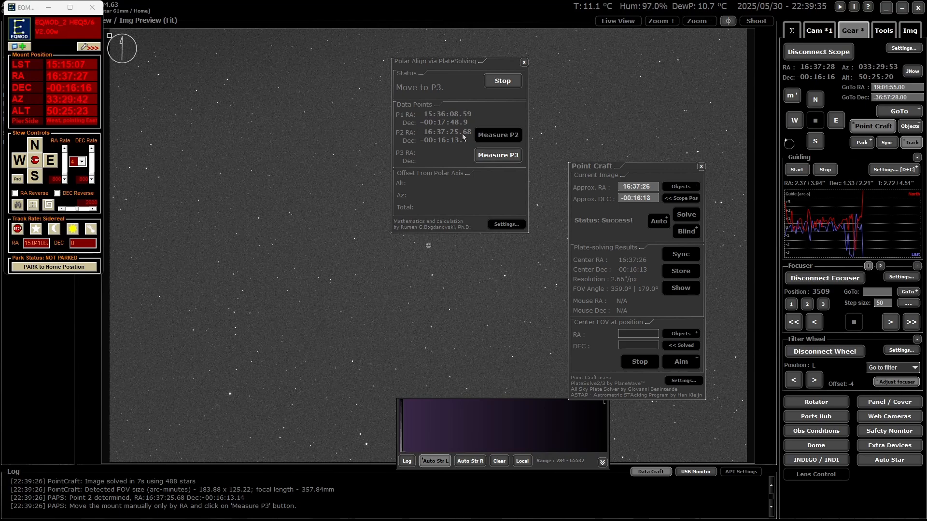
Step: Slew the mount east to about RA 17:37 and measure alignment point P3
left_click(53, 163)
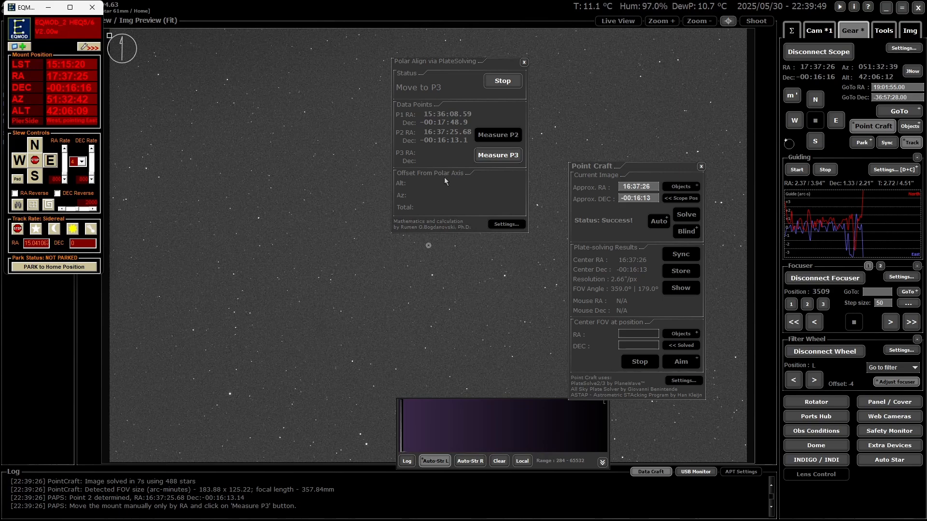
left_click(505, 157)
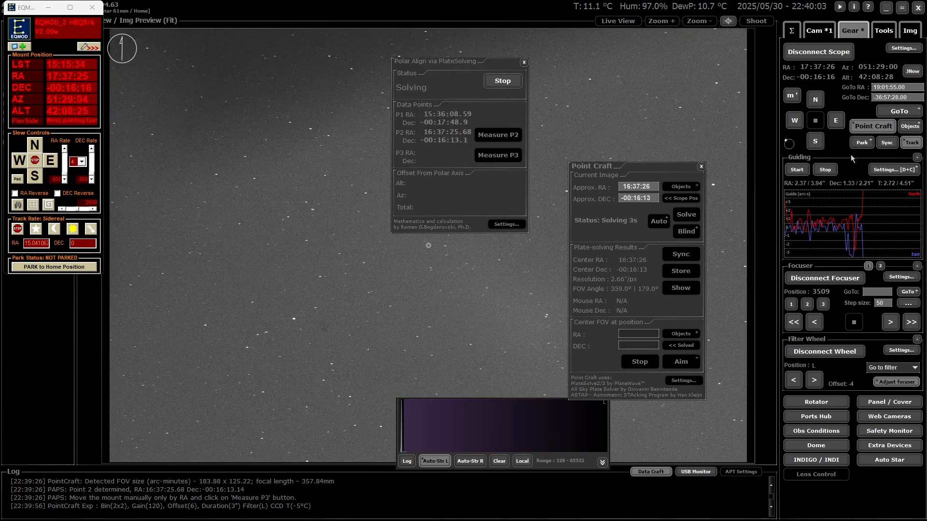
Step: Check the guiding settings and close them
left_click(893, 170)
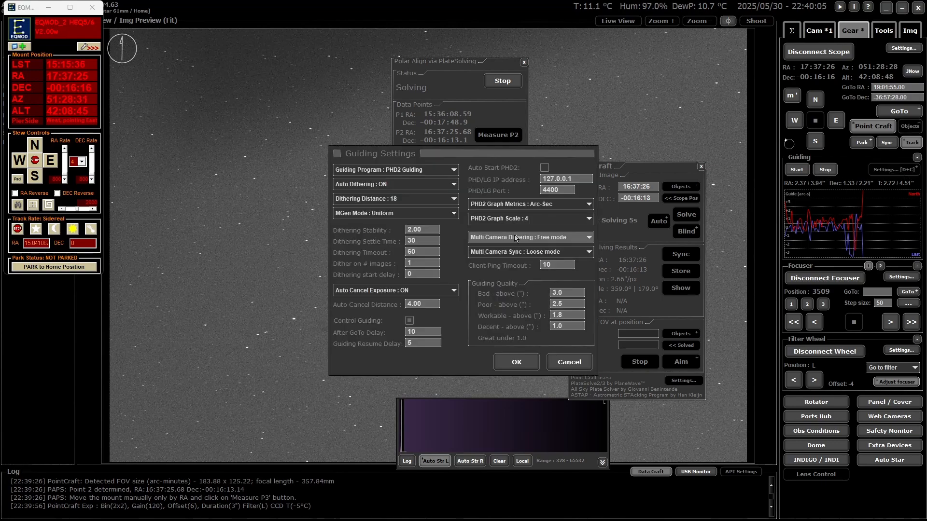
left_click(557, 359)
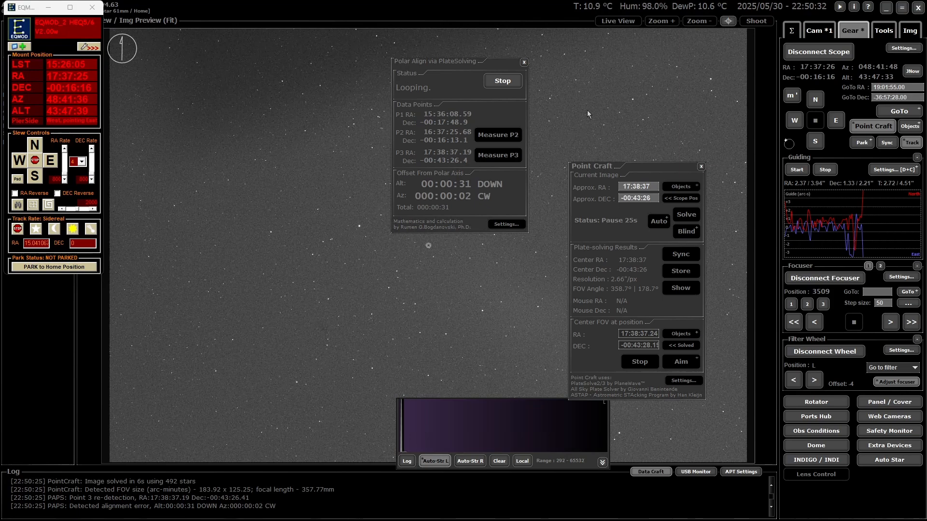
Step: Stop and close the plate-solving polar alignment, and restart PHD2 guiding
left_click(506, 83)
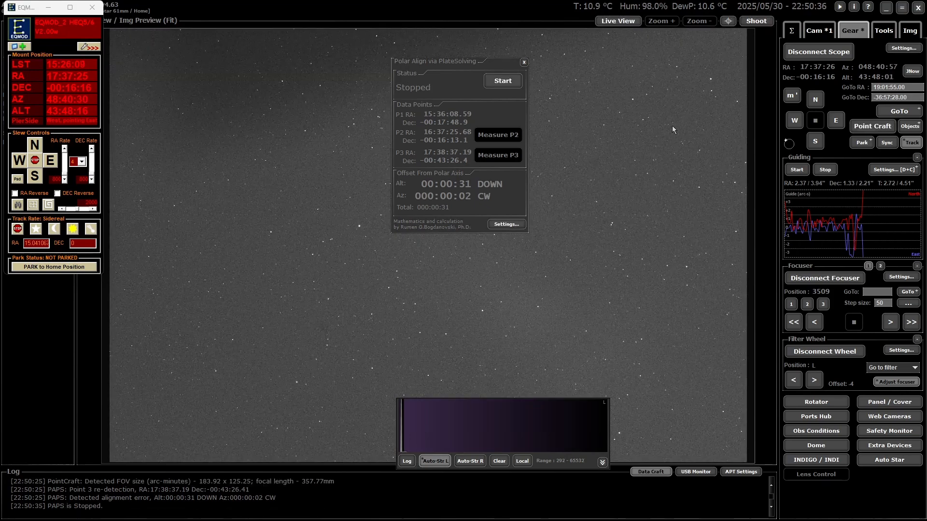
left_click(523, 62)
left_click(799, 171)
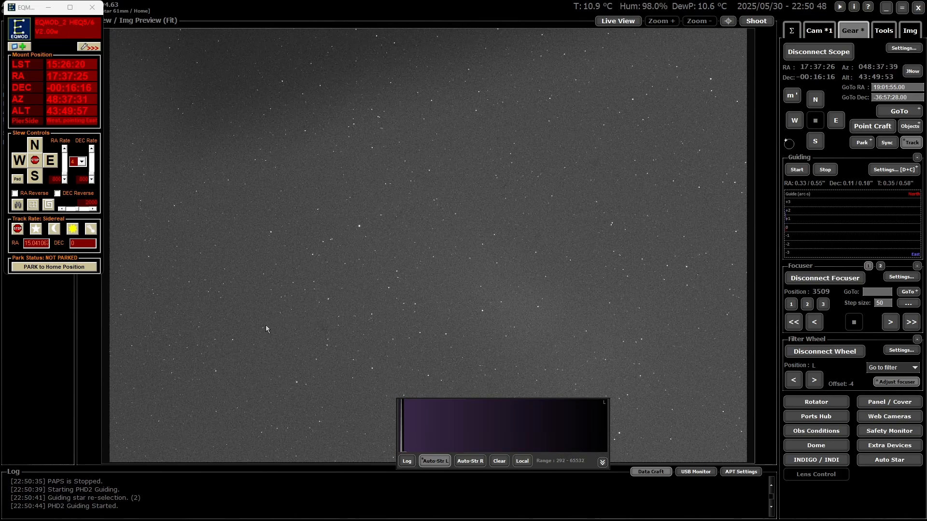
mouse_move(215, 519)
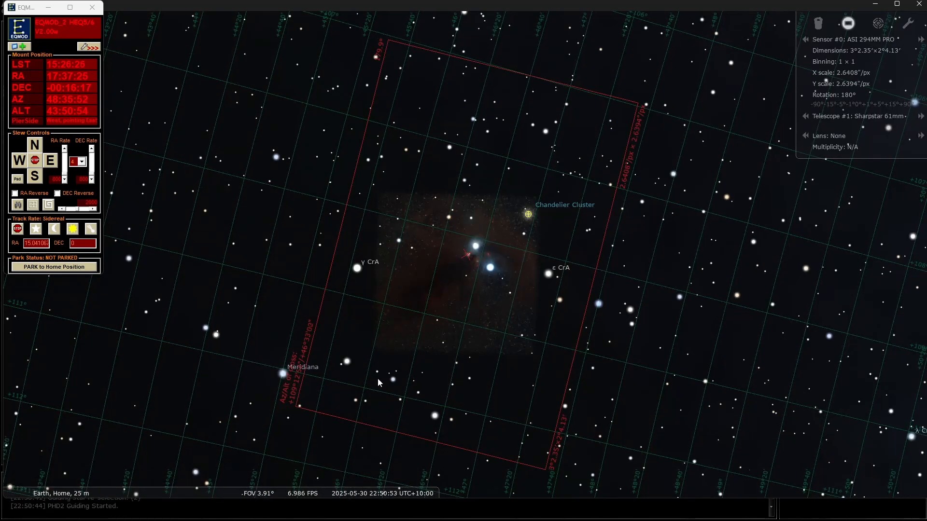
mouse_move(161, 502)
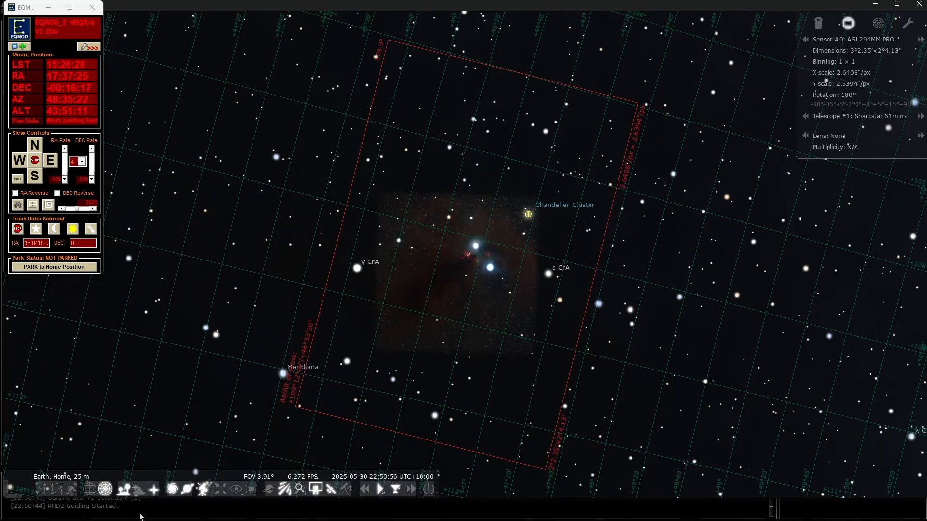
mouse_move(144, 519)
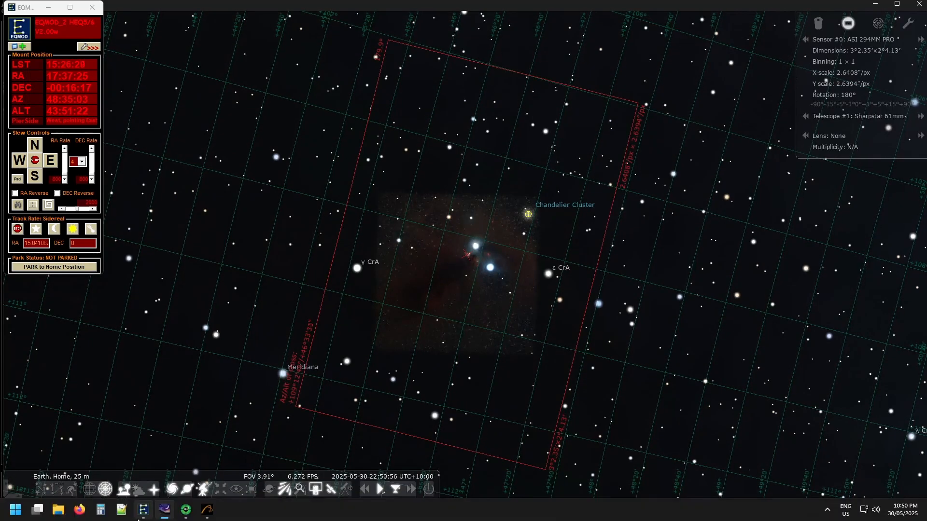
left_click(207, 513)
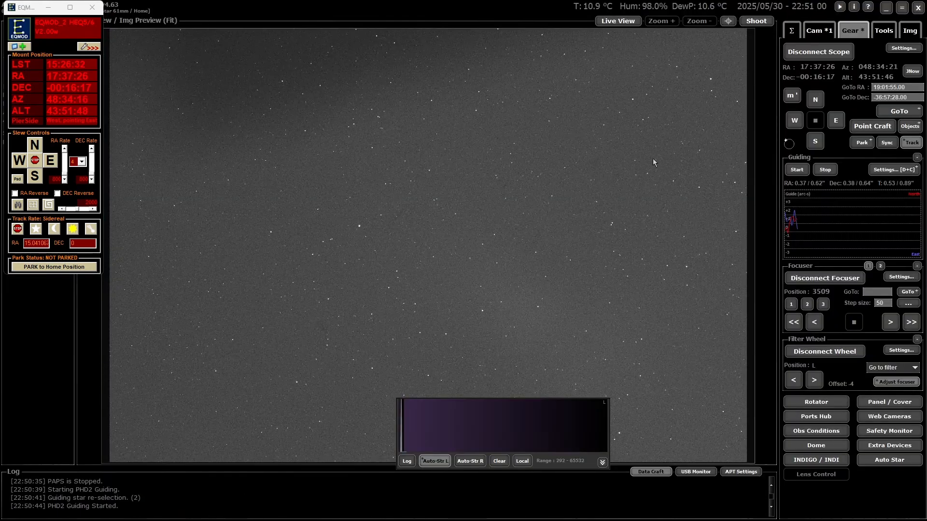